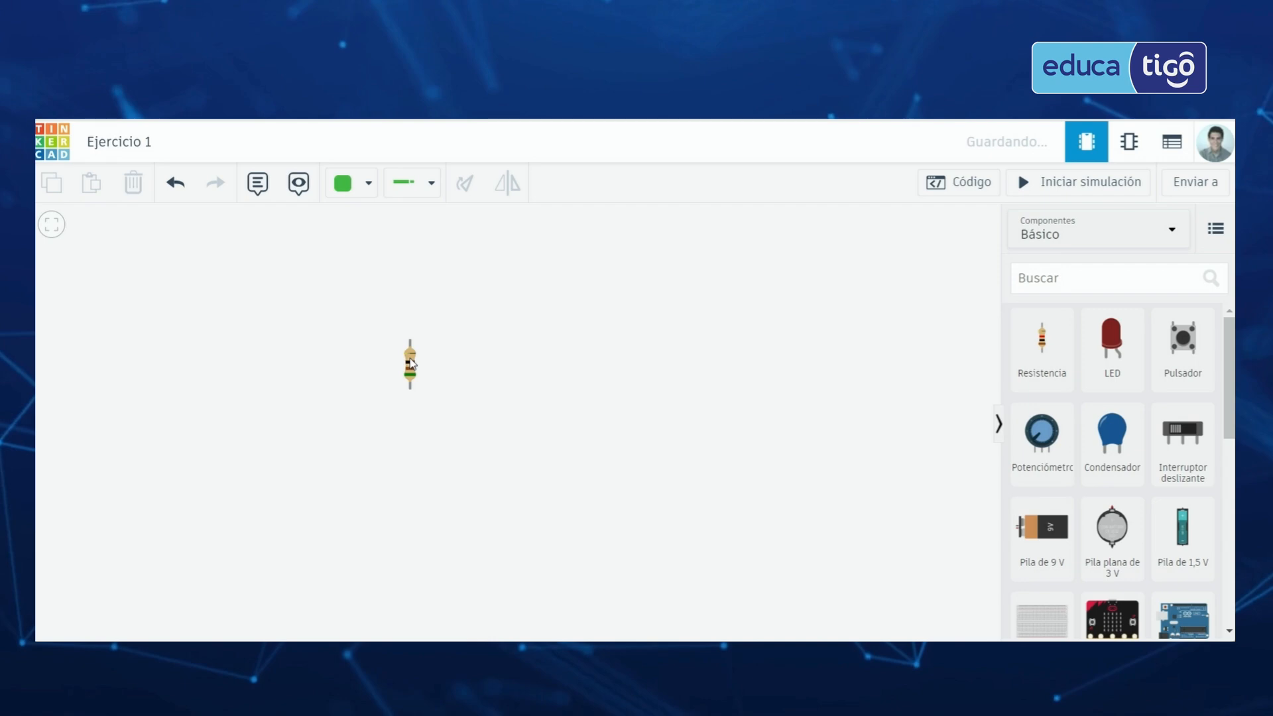
# Step: Move the resistor to the right, near the middle of the work area
pyautogui.moveTo(410, 363); pyautogui.dragTo(570, 391)
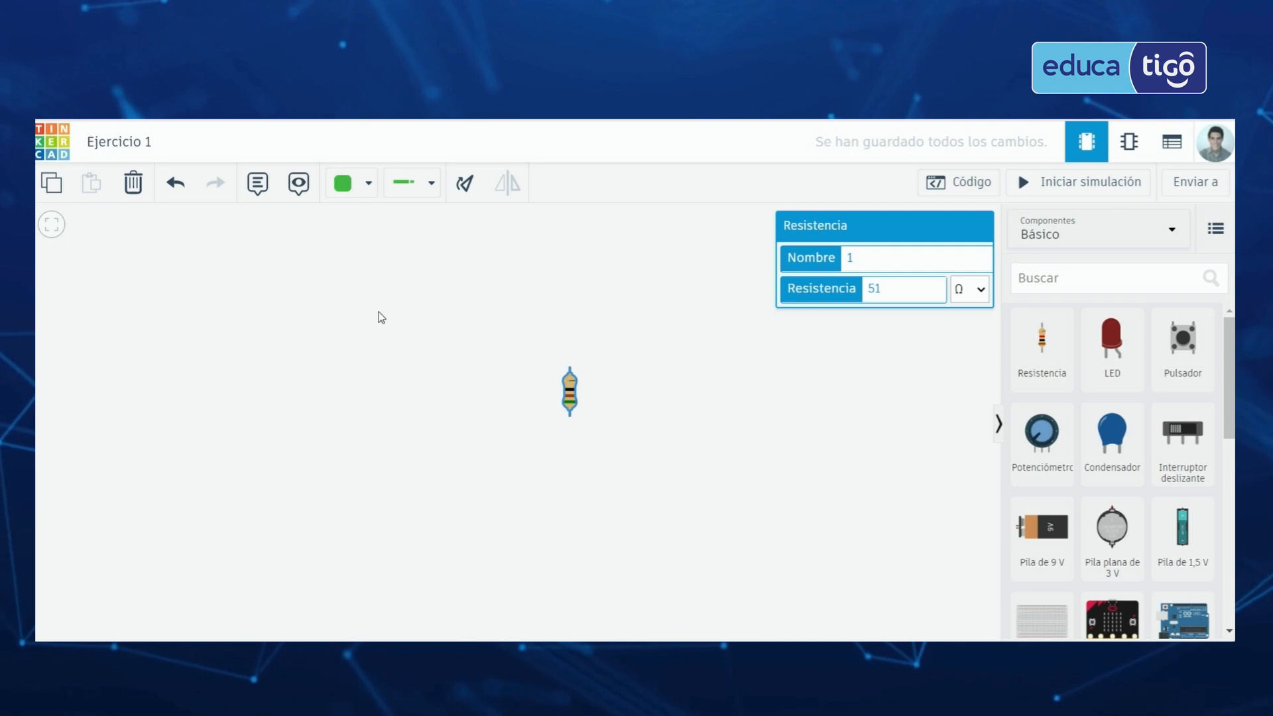
pyautogui.click(468, 403)
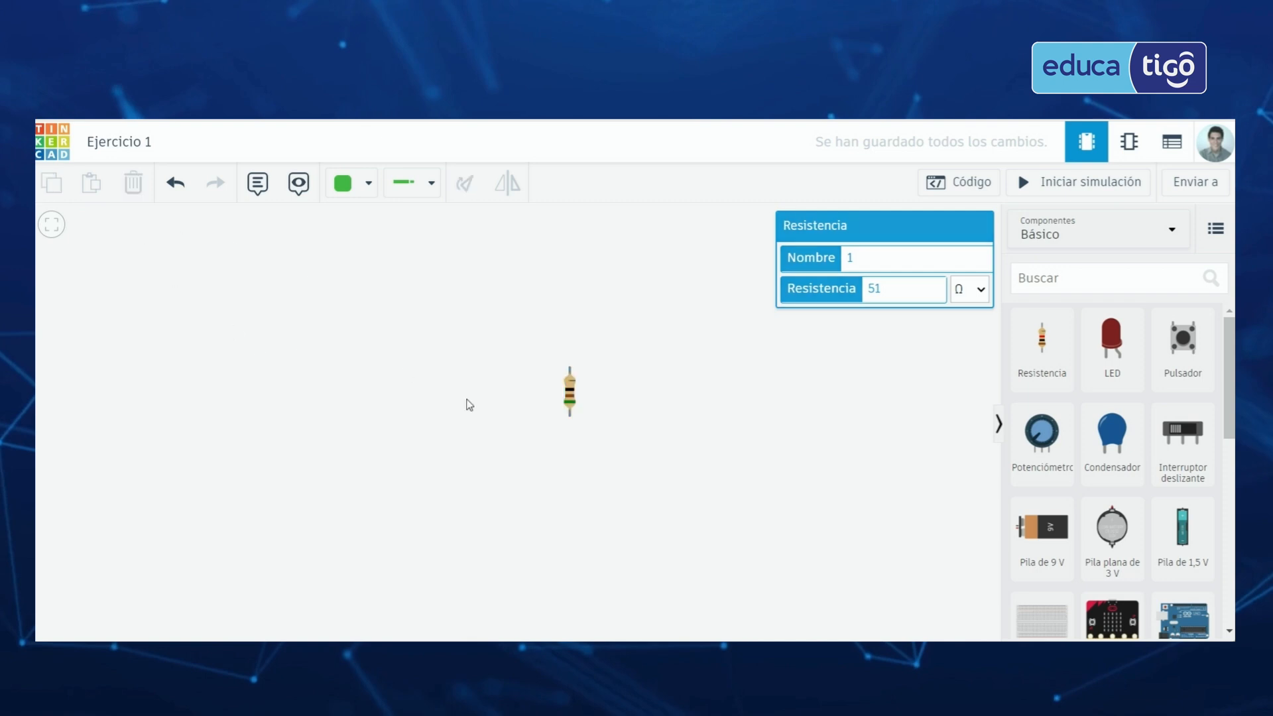
# Step: Copy and paste the resistor to make a duplicate beside it, and delete the duplicate
pyautogui.click(570, 397)
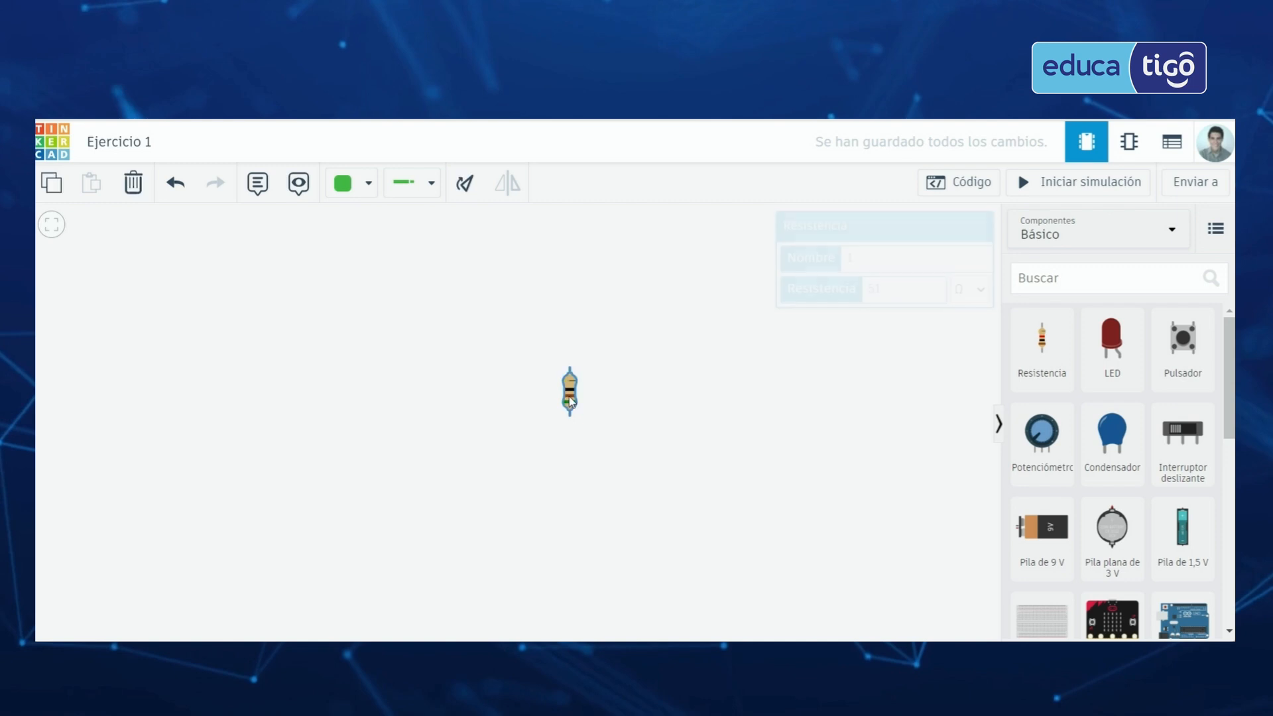
pyautogui.click(53, 182)
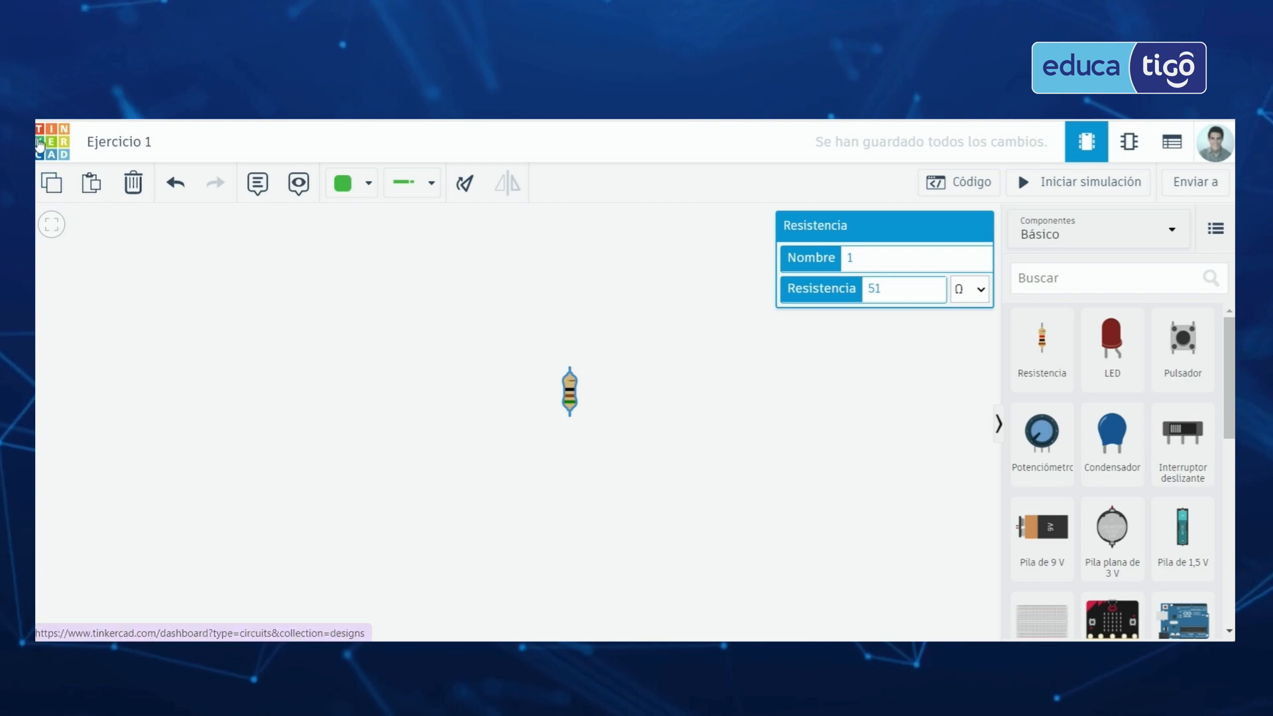
pyautogui.click(94, 186)
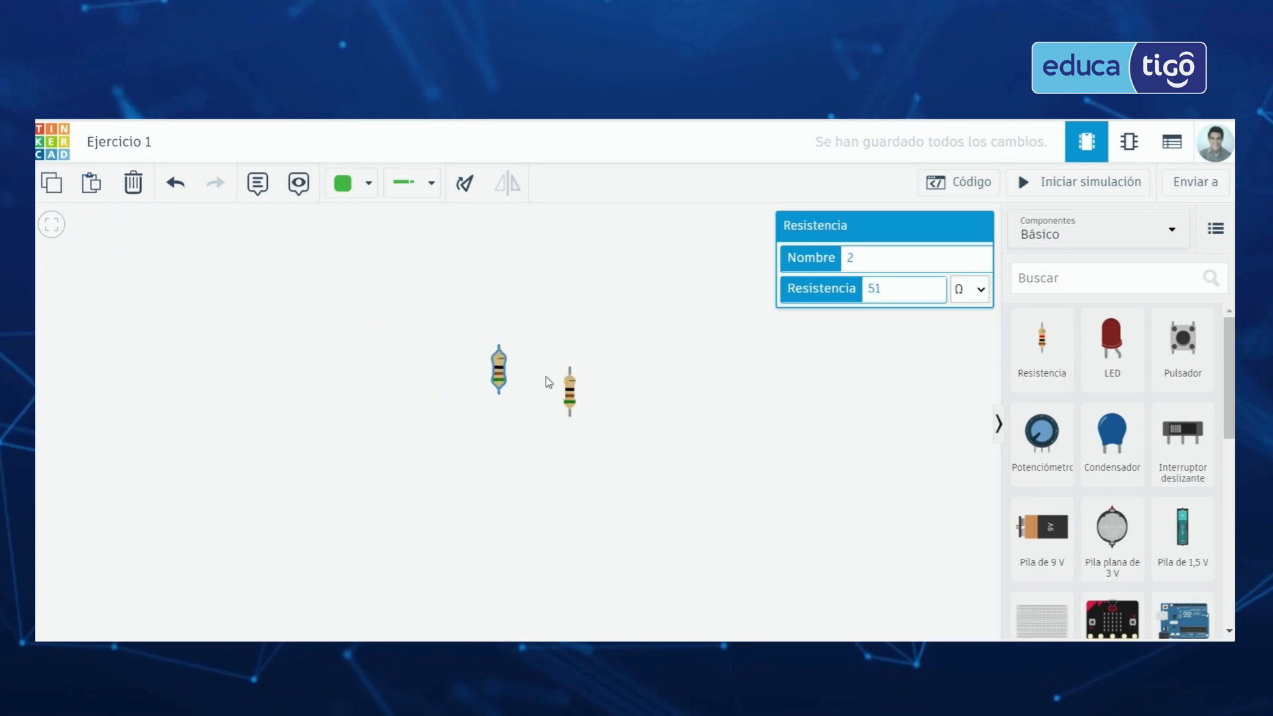
pyautogui.click(427, 384)
pyautogui.click(133, 185)
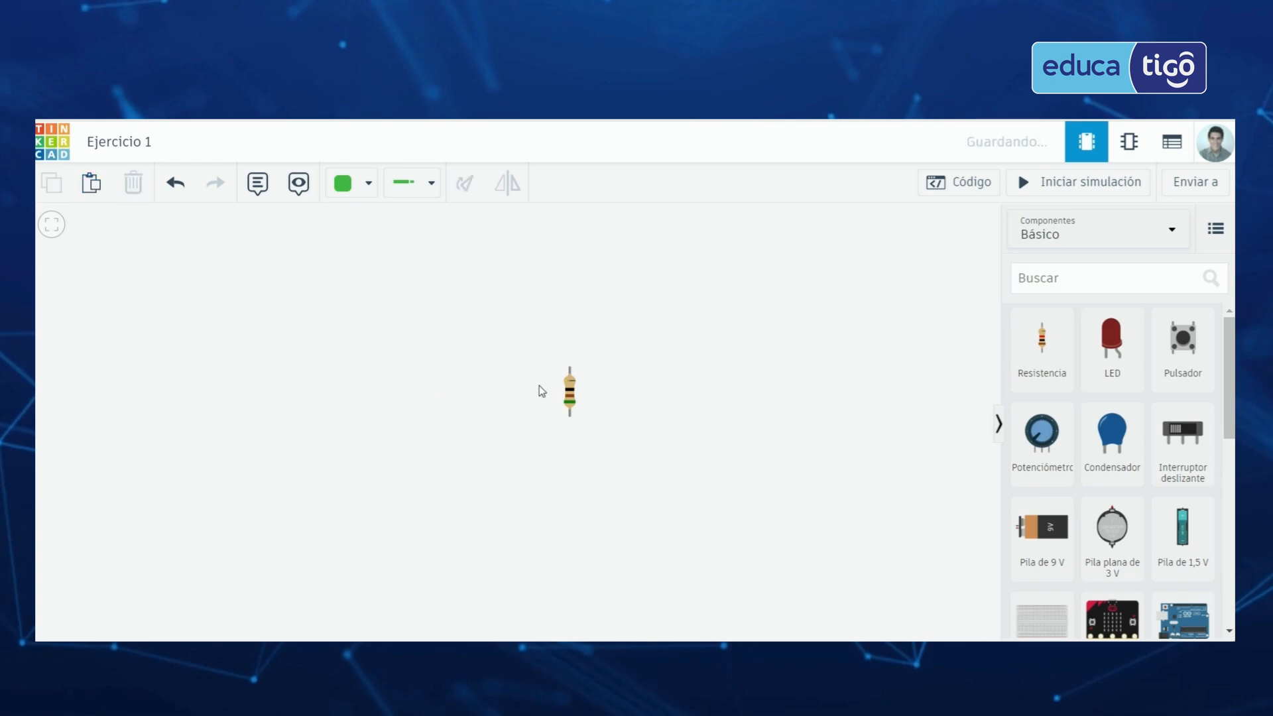
pyautogui.click(569, 400)
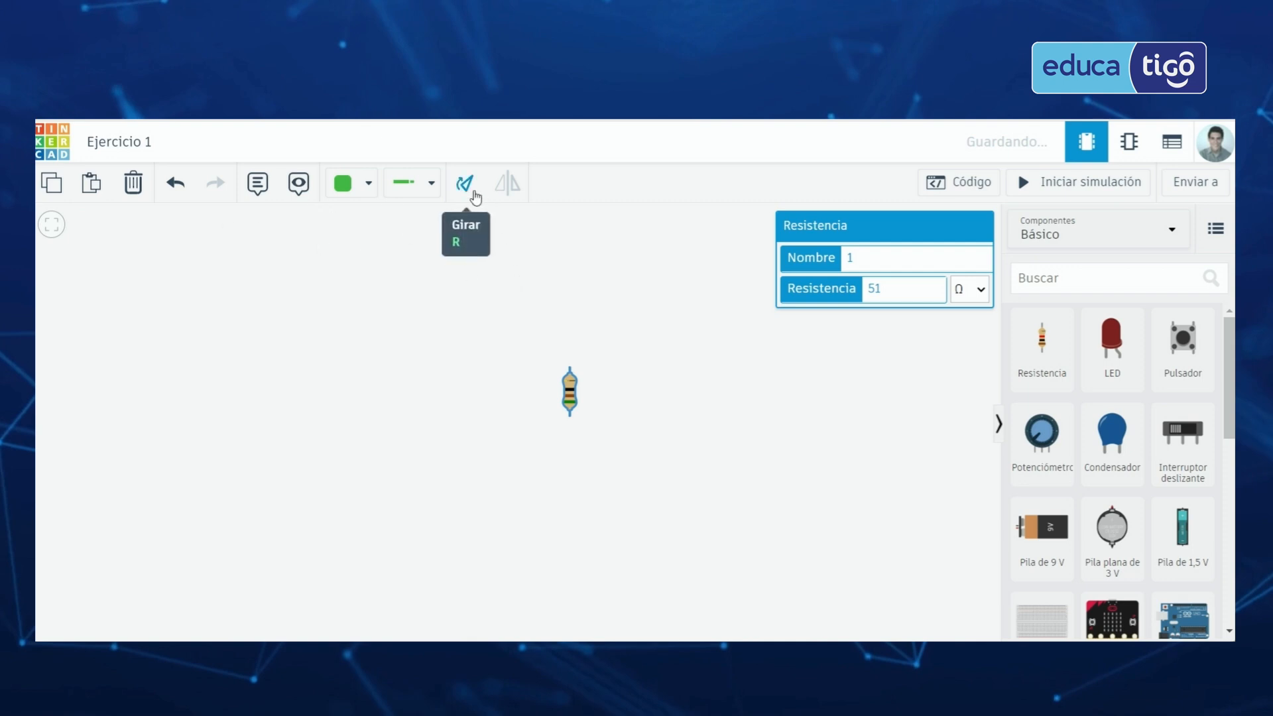
pyautogui.click(858, 438)
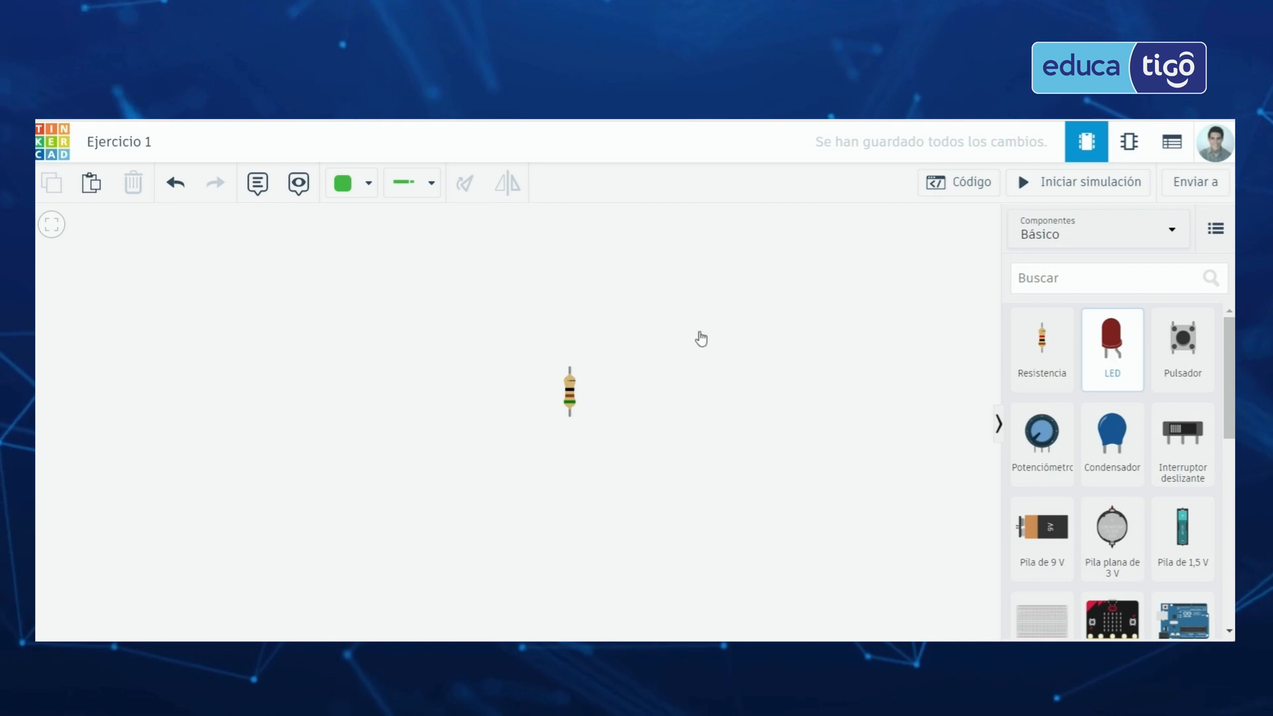
# Step: Place an LED above and to the left of the resistor, with its color set to Rojo
pyautogui.click(1090, 369)
pyautogui.moveTo(975, 339); pyautogui.dragTo(506, 321)
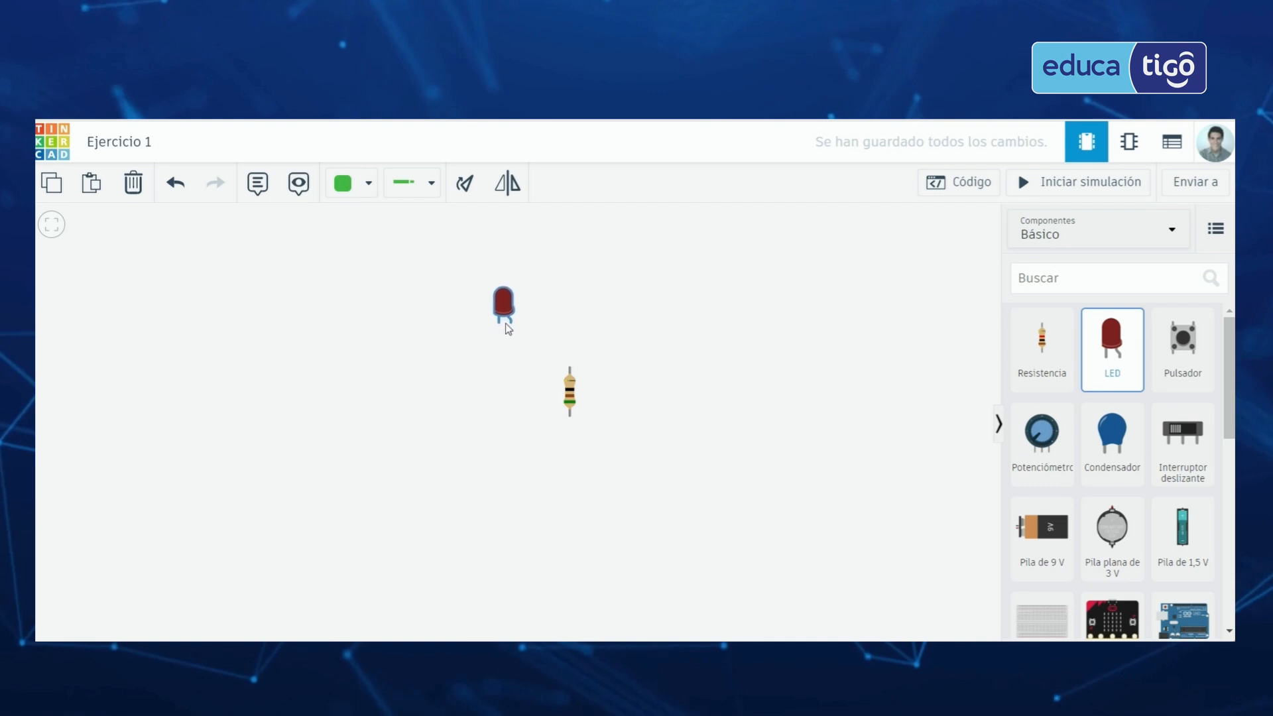
pyautogui.moveTo(505, 324); pyautogui.dragTo(520, 329)
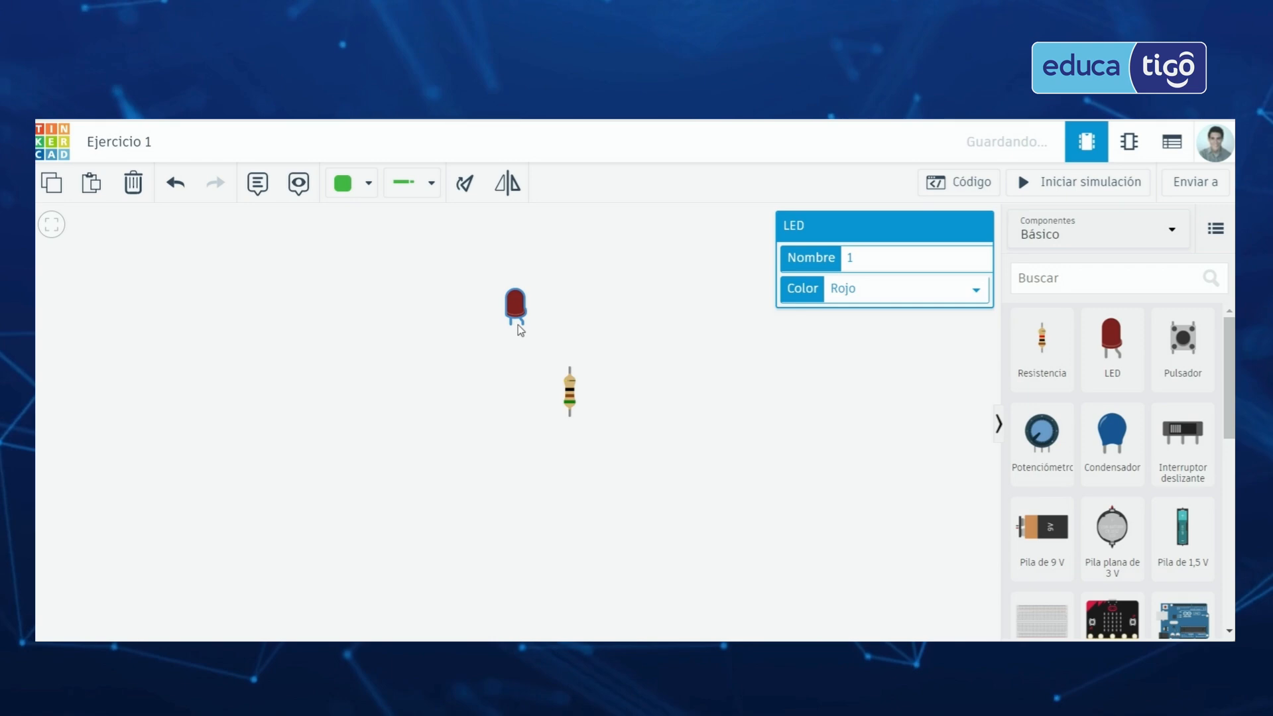
pyautogui.click(872, 298)
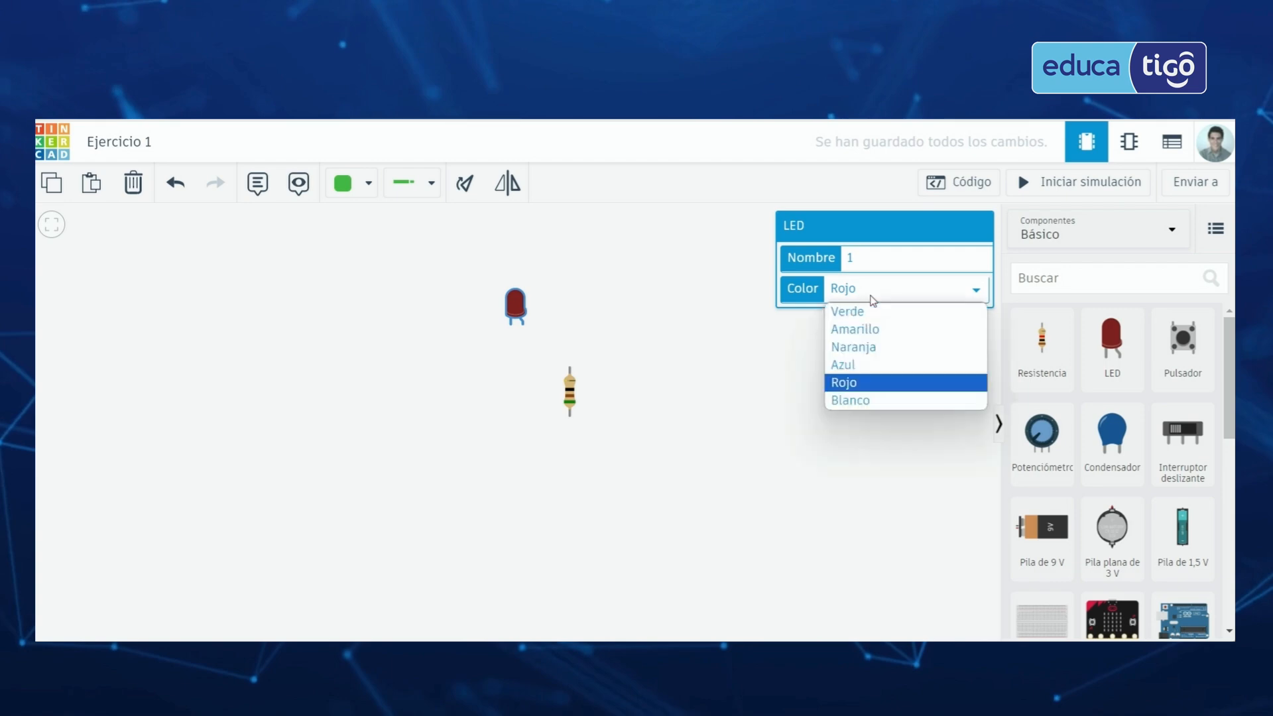
pyautogui.click(855, 391)
pyautogui.click(679, 372)
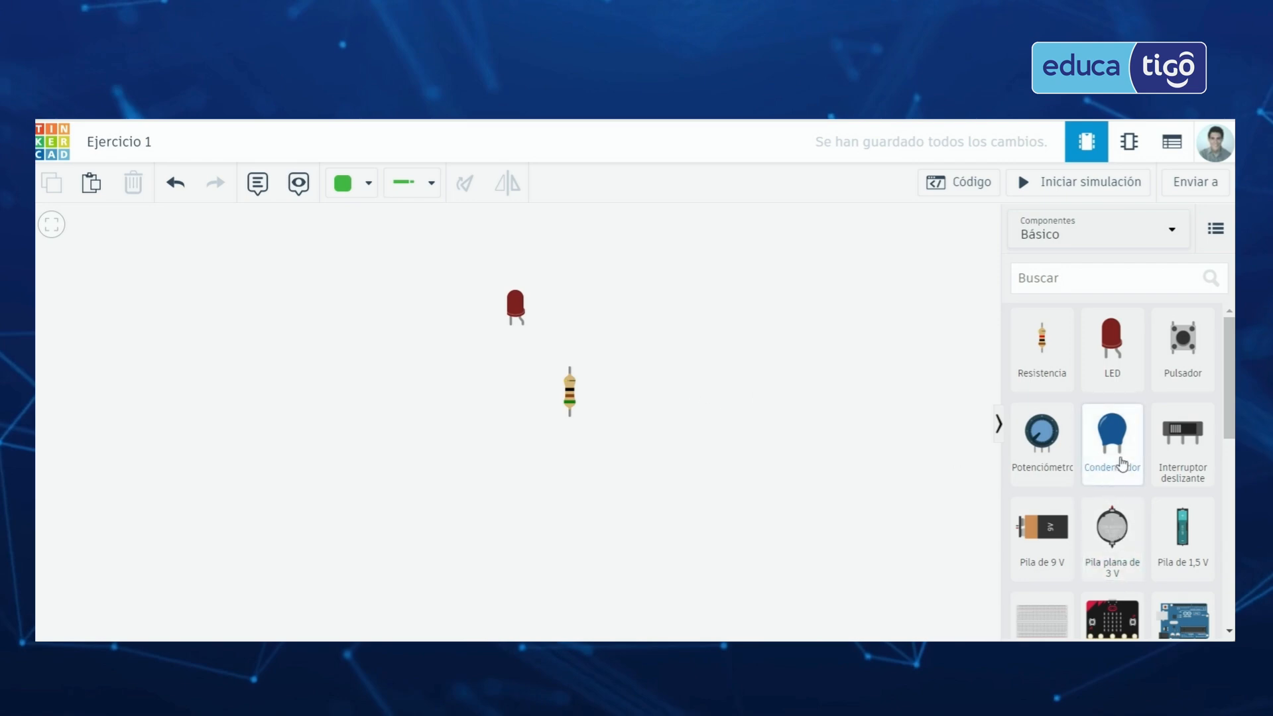
# Step: Add a 3 V coin cell (Pila plana de 3 V) to the left of the resistor
pyautogui.scroll(-1, 1125, 447)
pyautogui.scroll(-1, 1125, 447)
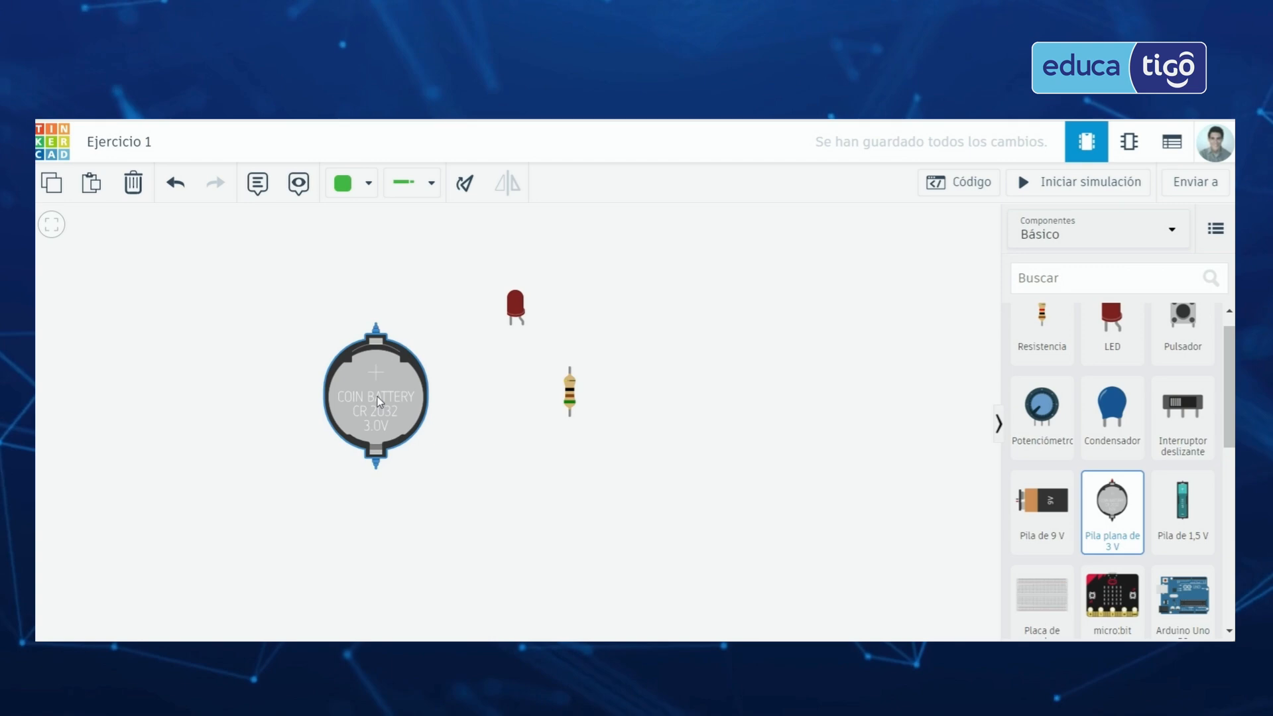
pyautogui.click(380, 402)
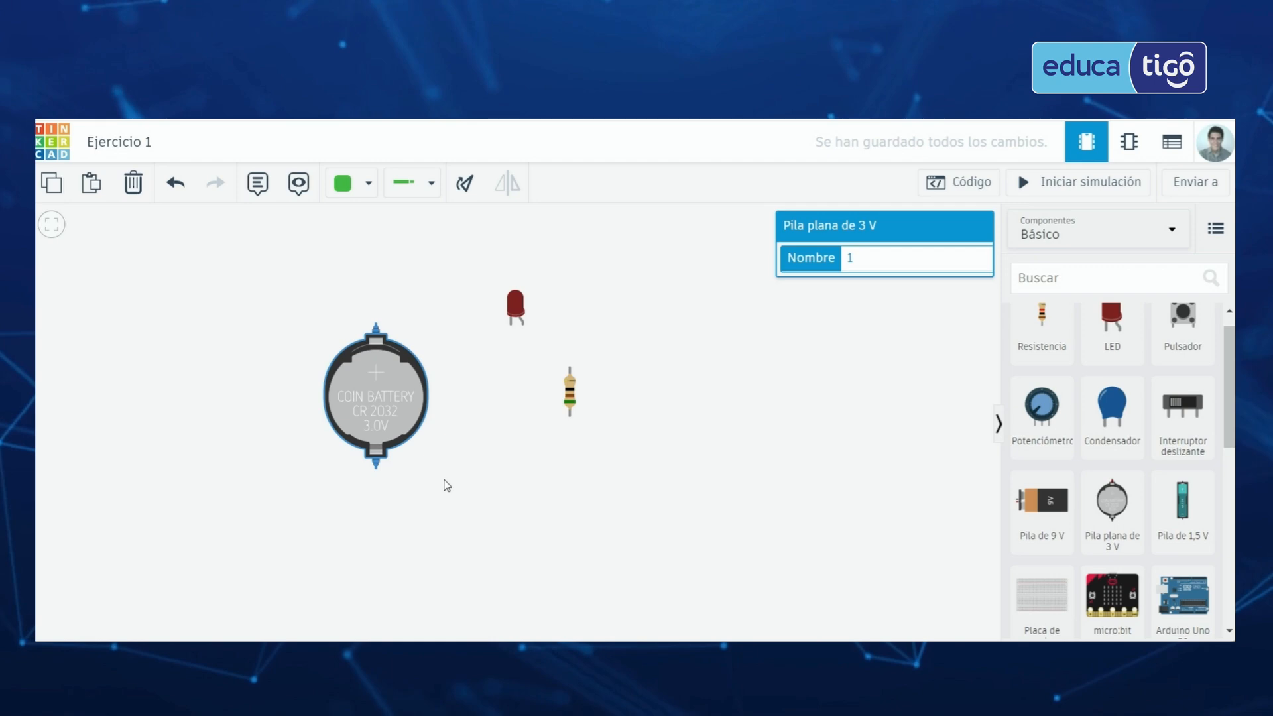
# Step: Rotate the coin cell 90° clockwise, and move it down and the LED up to leave room for wiring
pyautogui.click(464, 186)
pyautogui.click(464, 186)
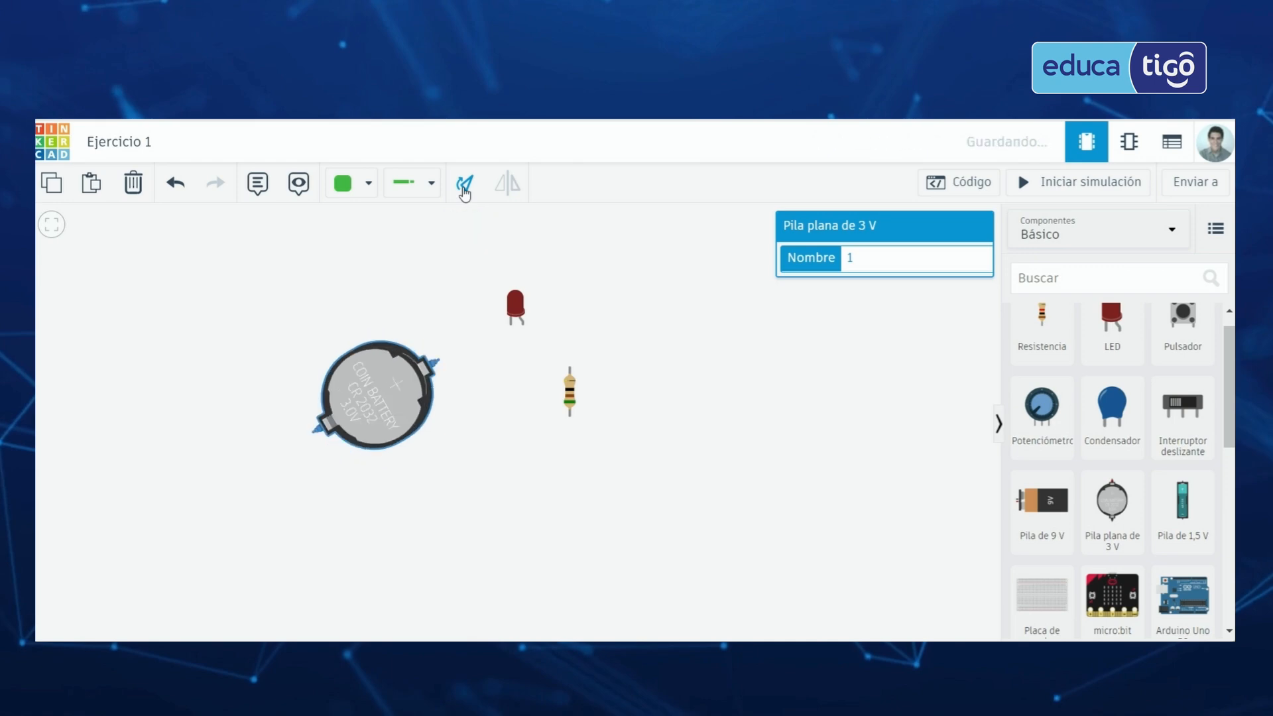
pyautogui.click(464, 186)
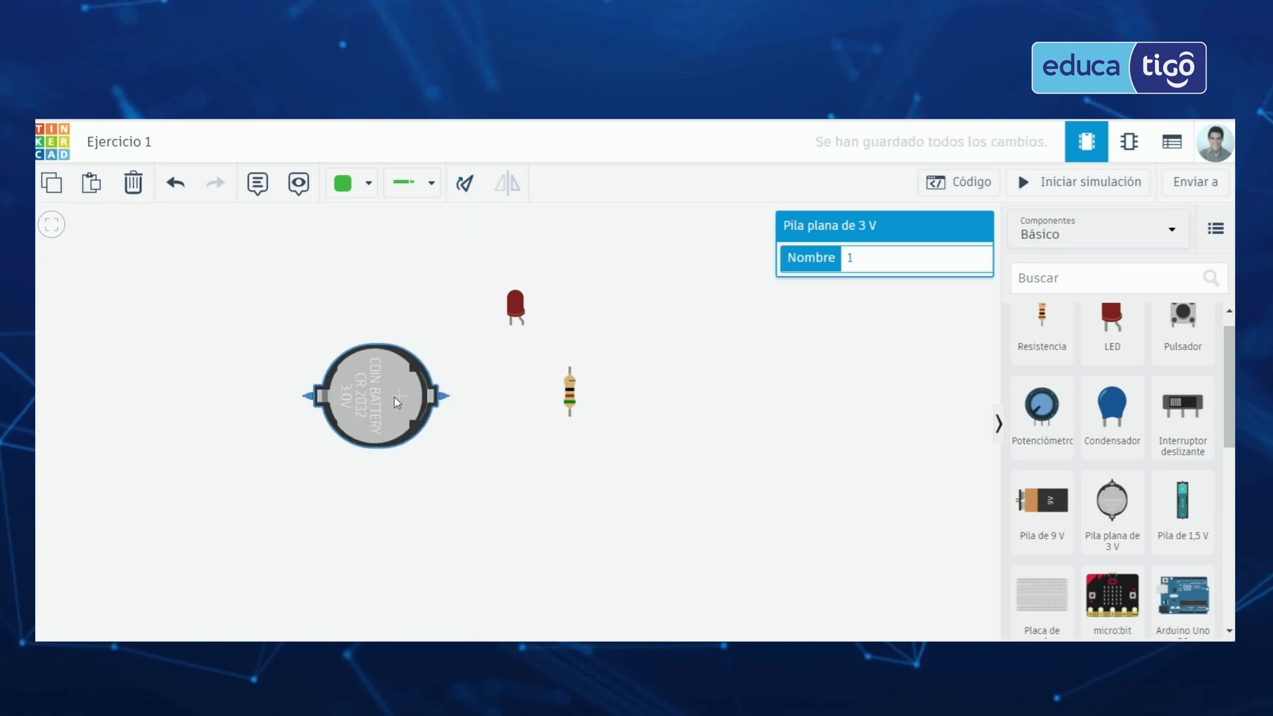
pyautogui.moveTo(392, 402); pyautogui.dragTo(406, 459)
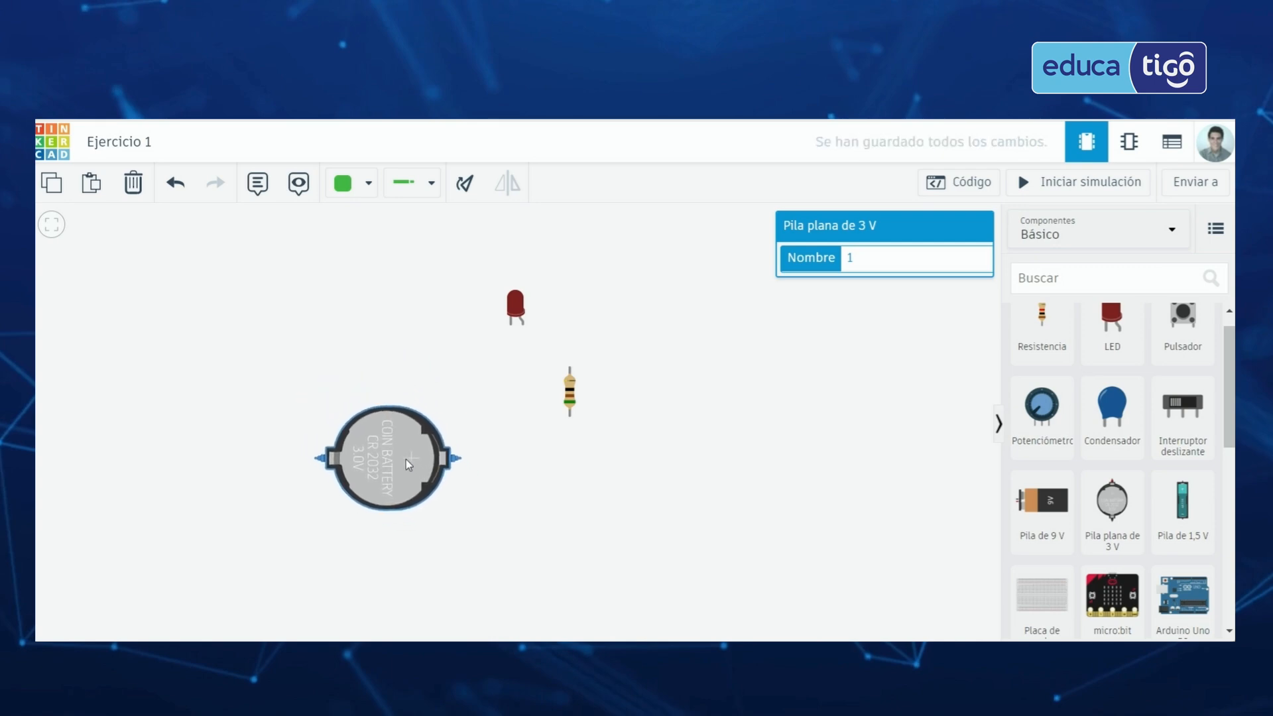
pyautogui.moveTo(516, 310); pyautogui.dragTo(490, 283)
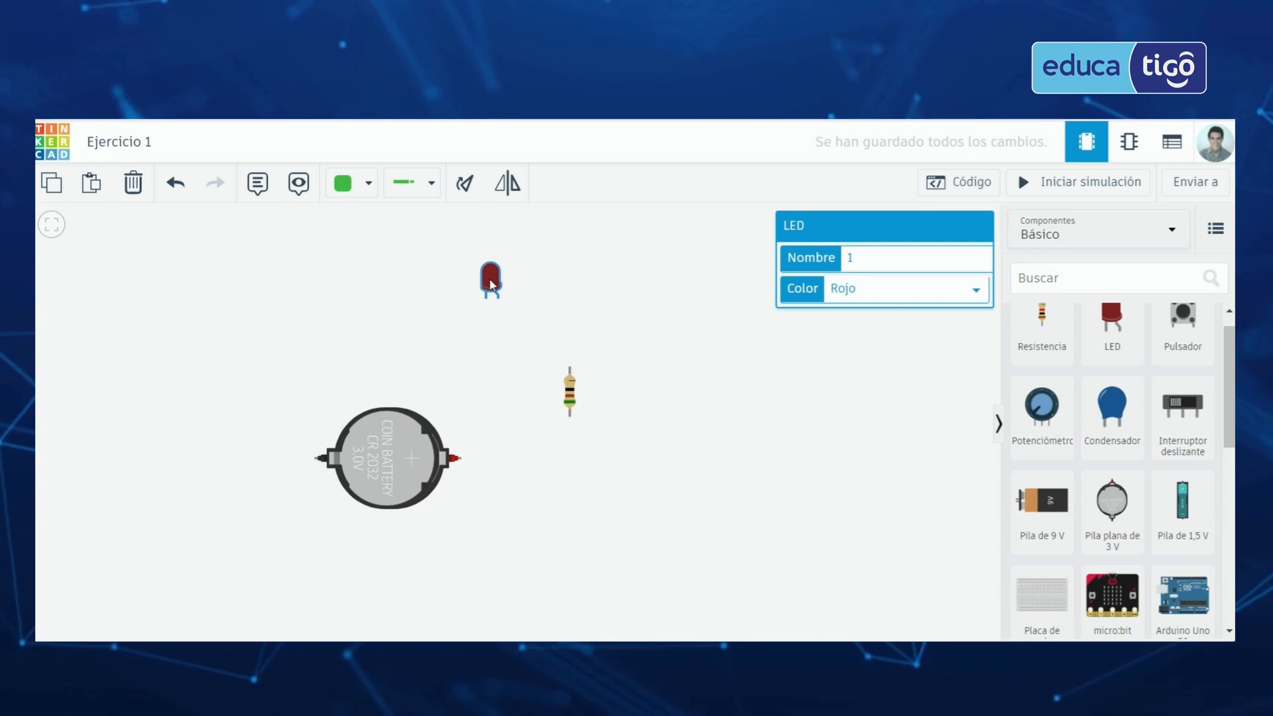
pyautogui.click(433, 344)
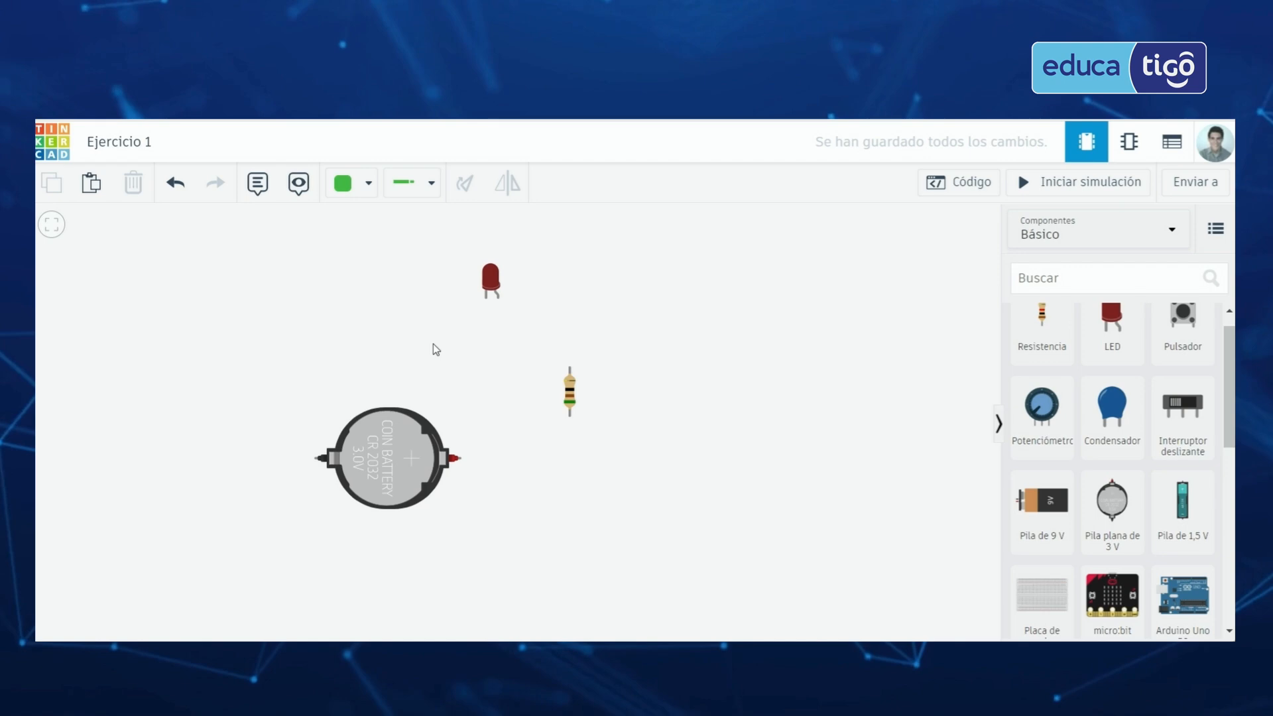
# Step: Wire the coin cell's positive terminal to the resistor's lower lead with a right-angle bend
pyautogui.click(461, 463)
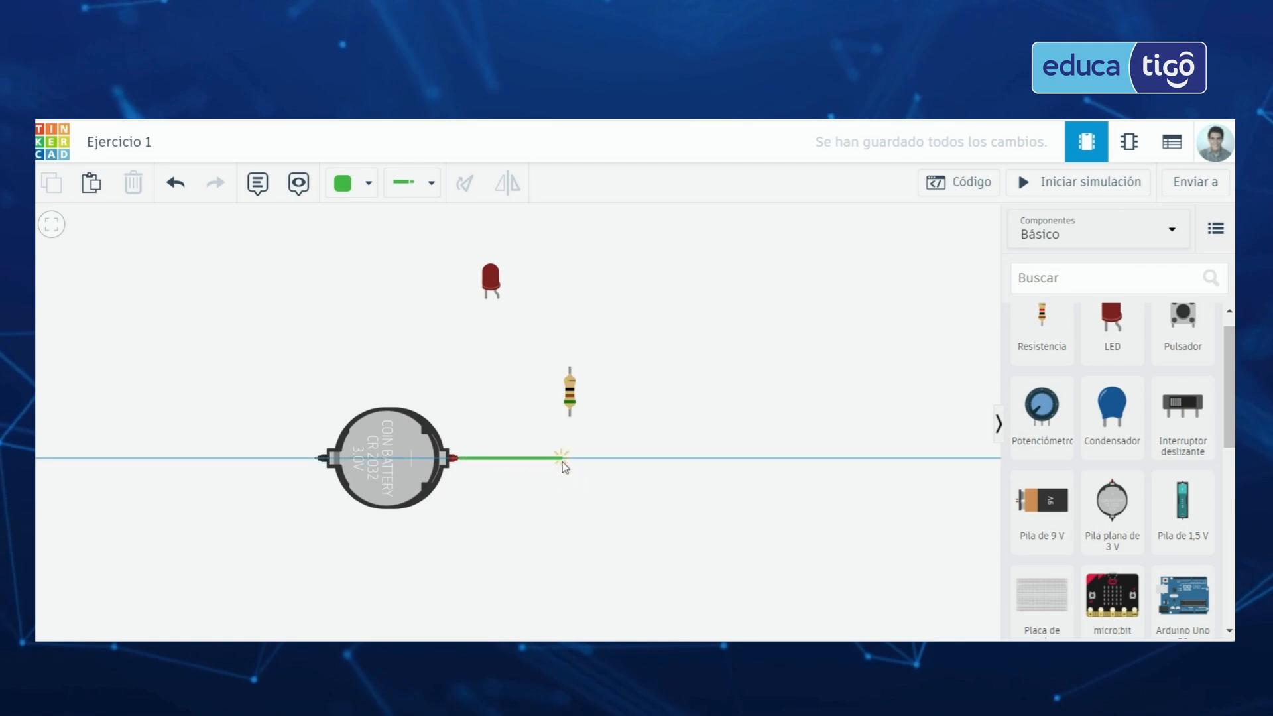
pyautogui.click(570, 416)
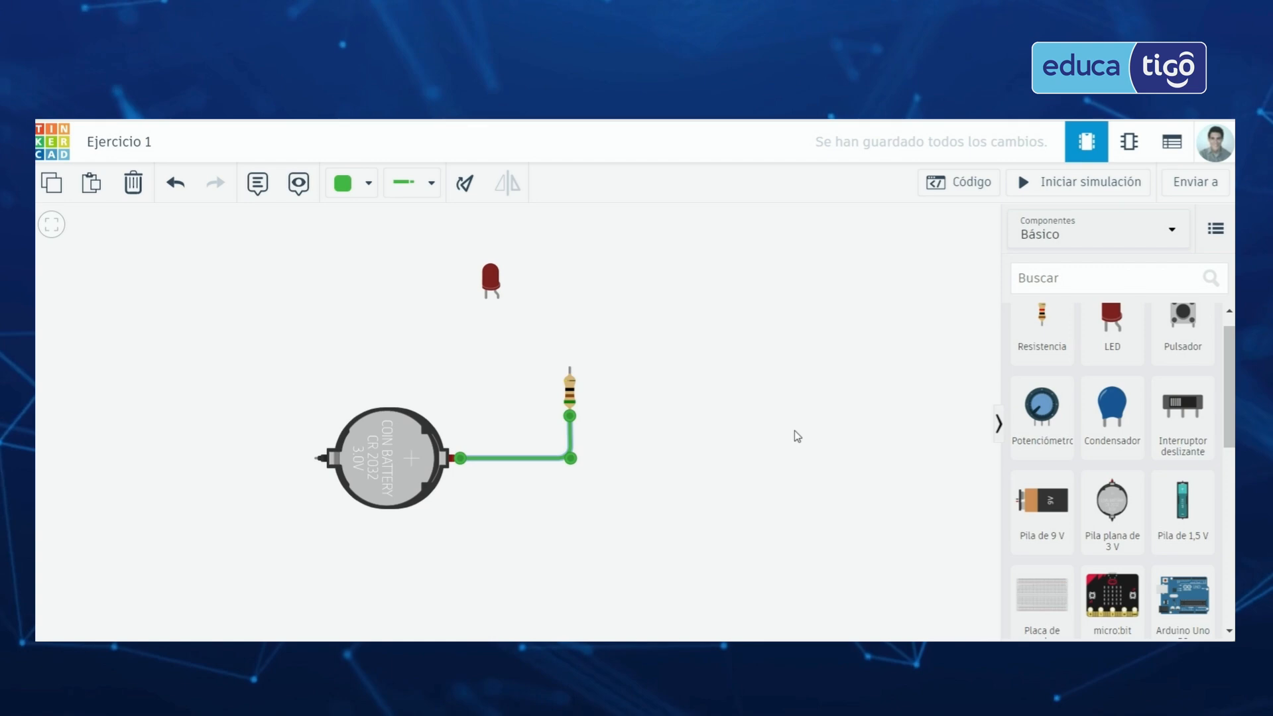
pyautogui.click(750, 403)
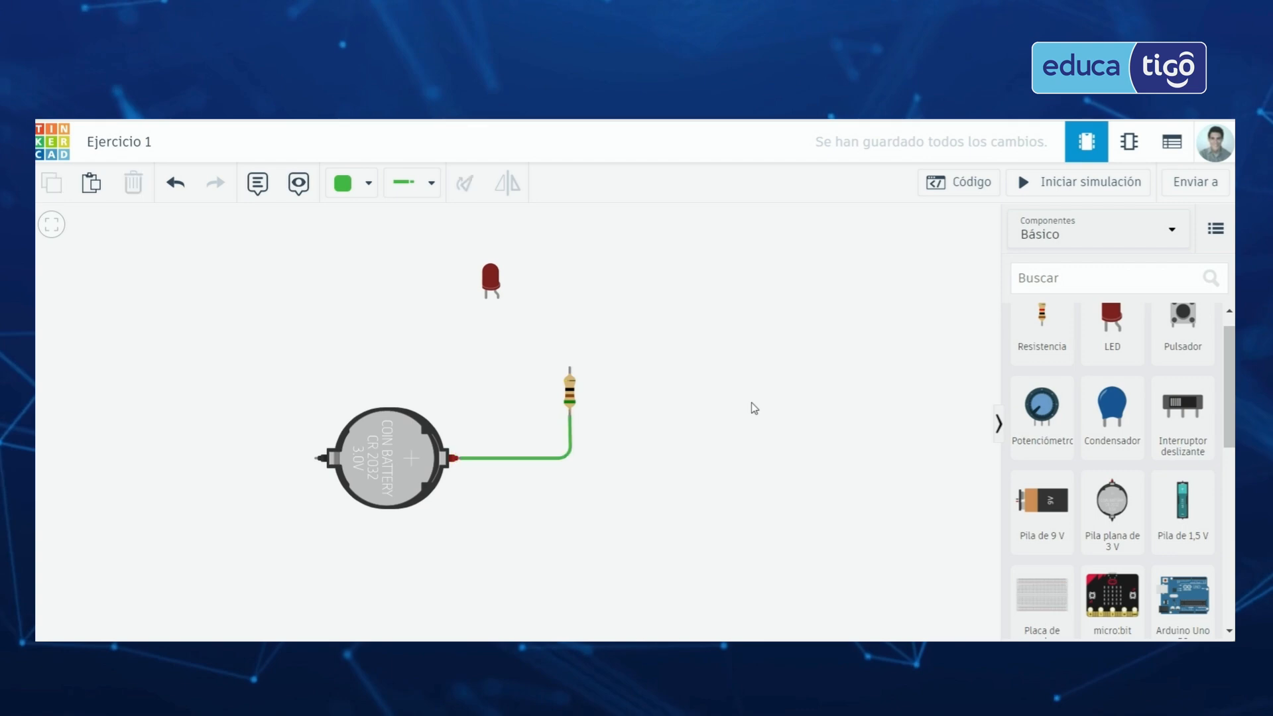
# Step: Wire the resistor's upper lead to the LED's bent right leg, with a corner above the resistor
pyautogui.click(570, 368)
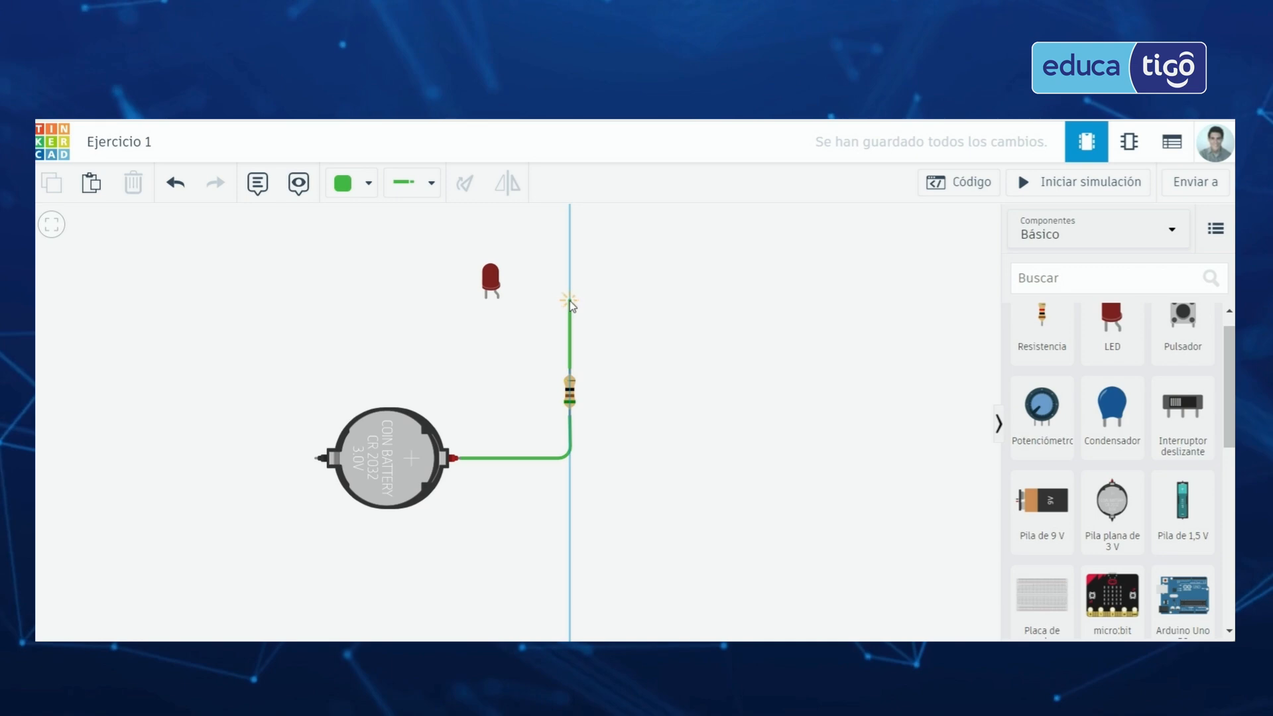
pyautogui.click(571, 302)
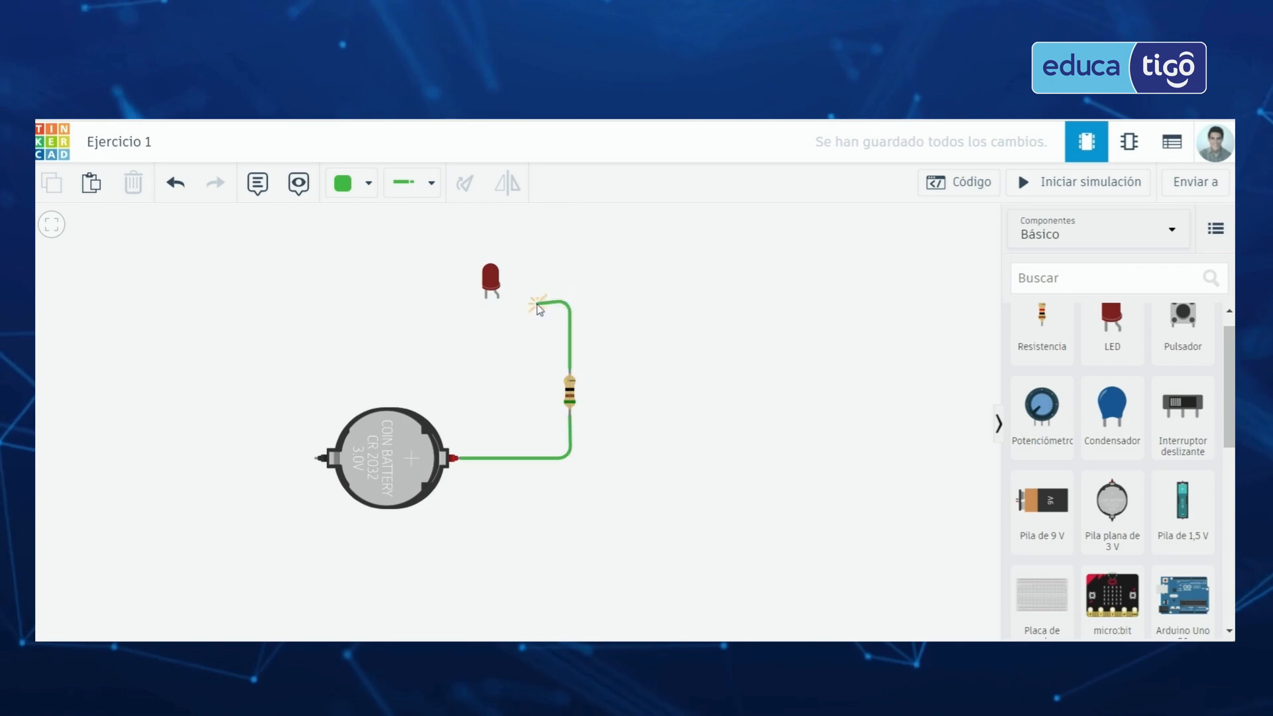
pyautogui.click(499, 299)
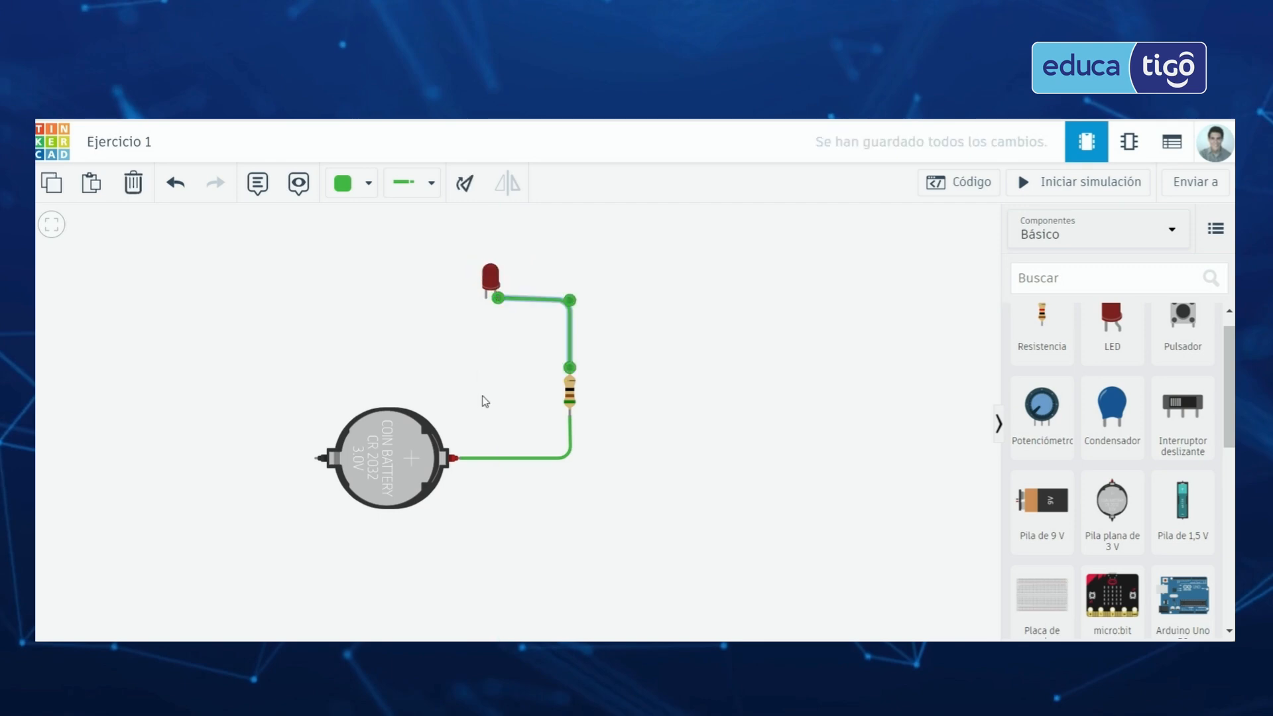
pyautogui.click(476, 373)
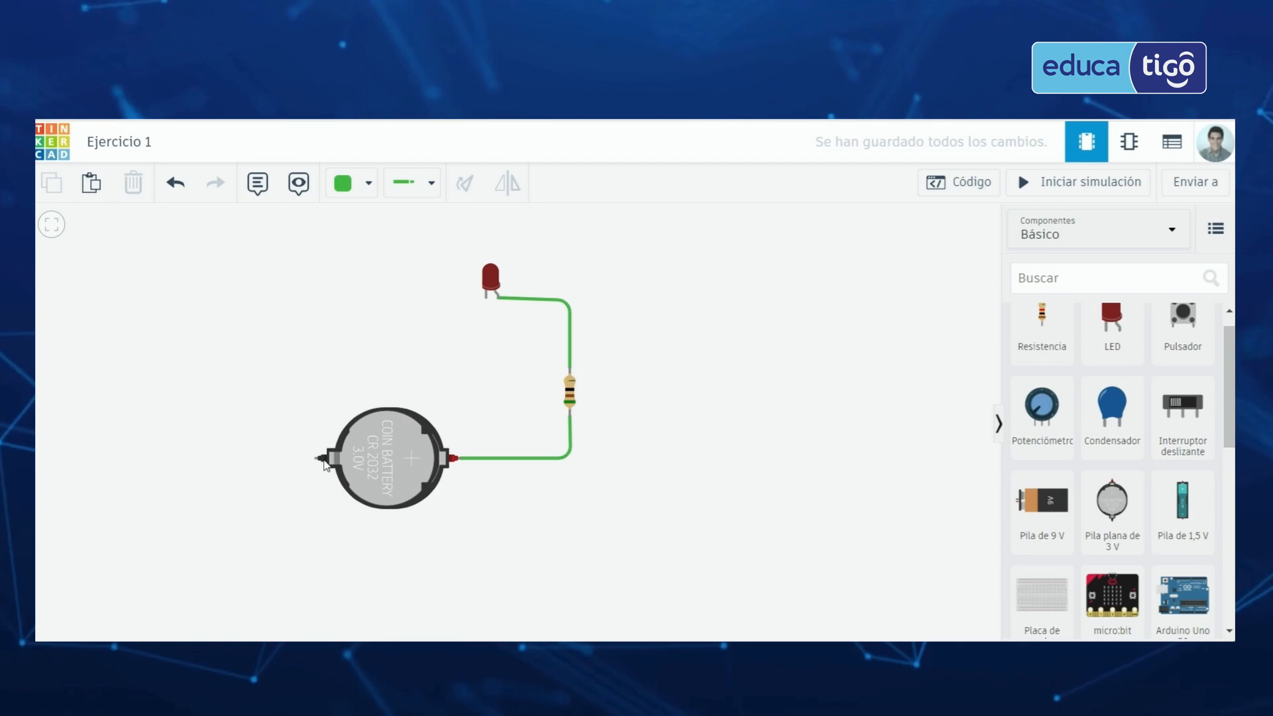
# Step: Simulate the circuit while the battery's negative terminal is unconnected, and stop the simulation
pyautogui.click(1047, 187)
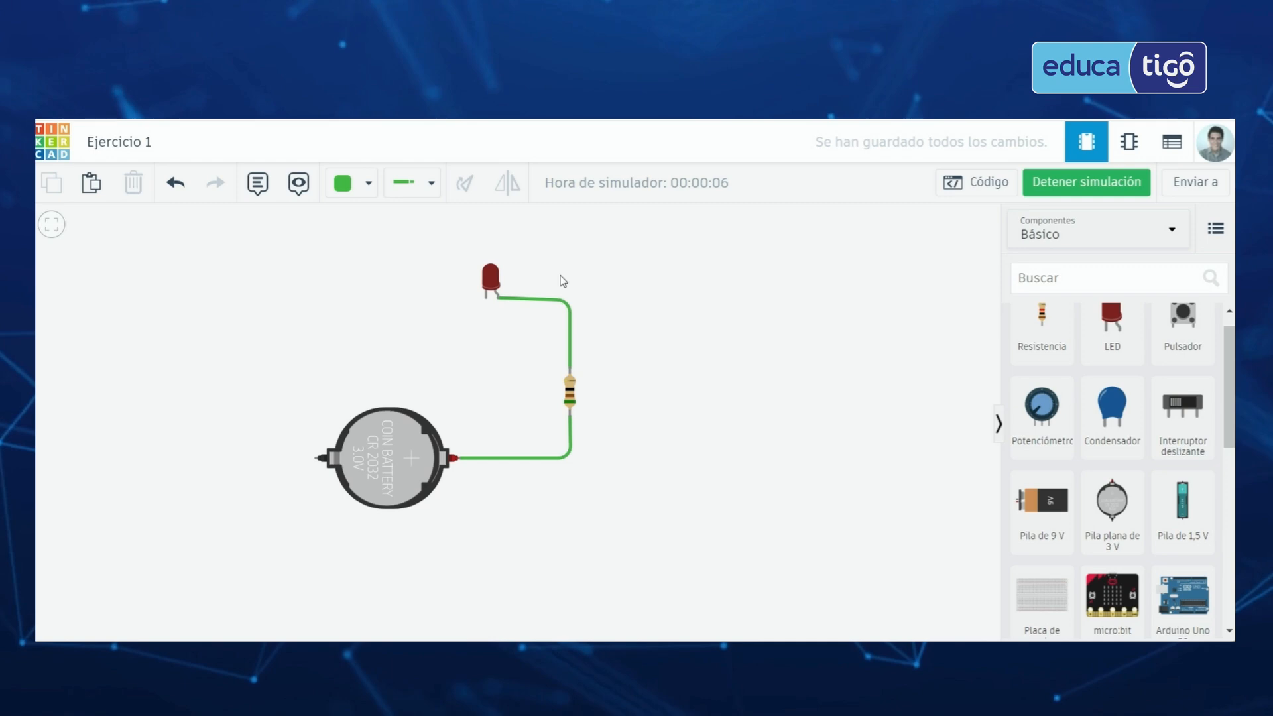
pyautogui.click(1045, 186)
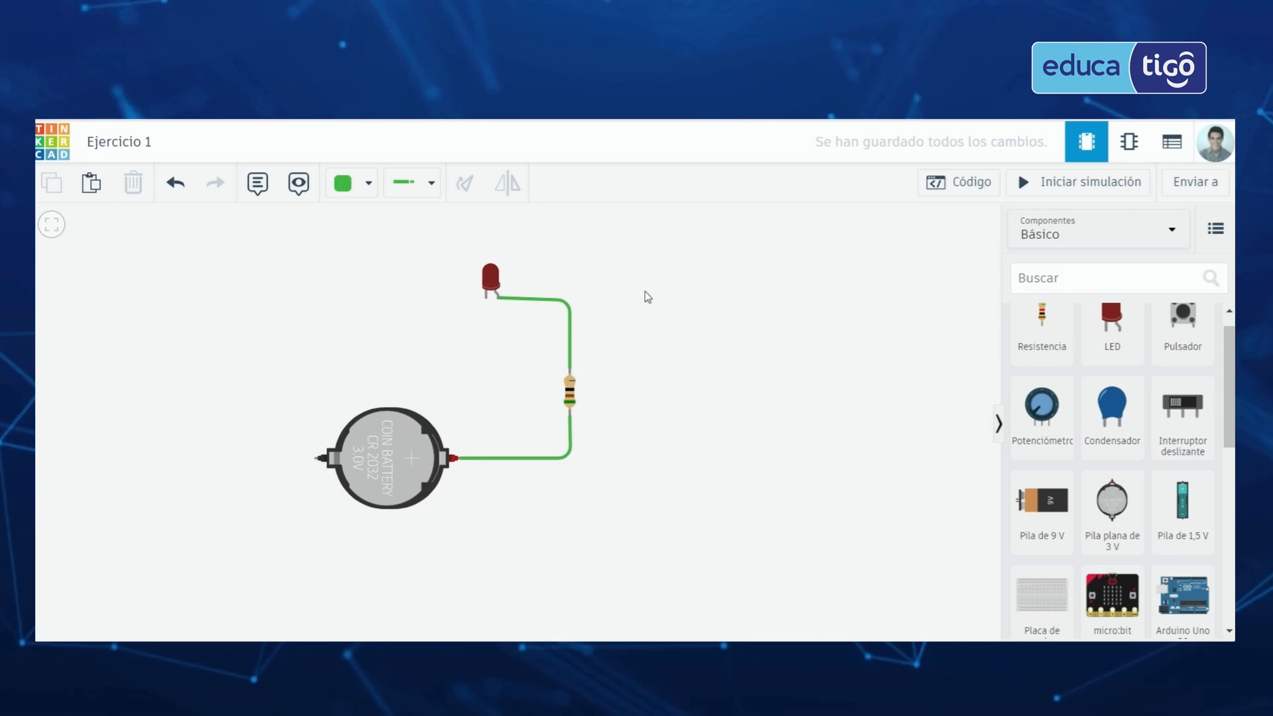
# Step: Wire the LED's left leg to the coin cell's negative terminal and align the wire's corner vertically above that terminal
pyautogui.click(486, 297)
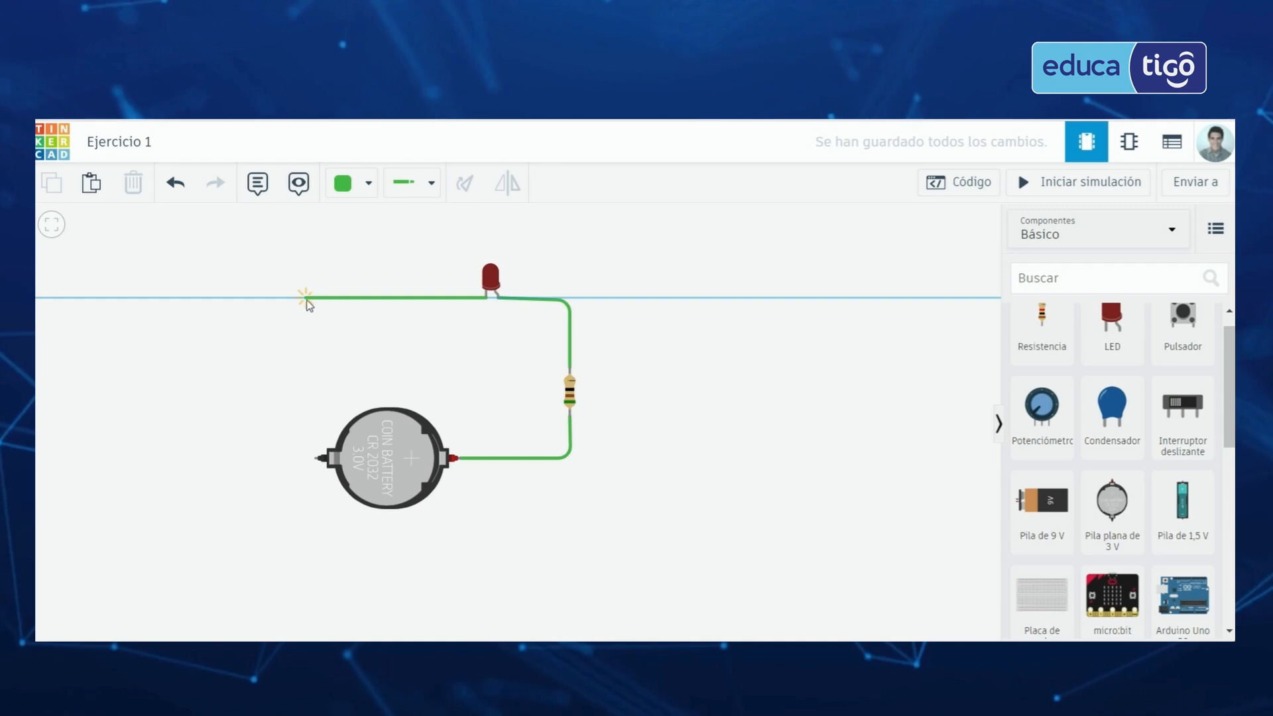
pyautogui.click(306, 298)
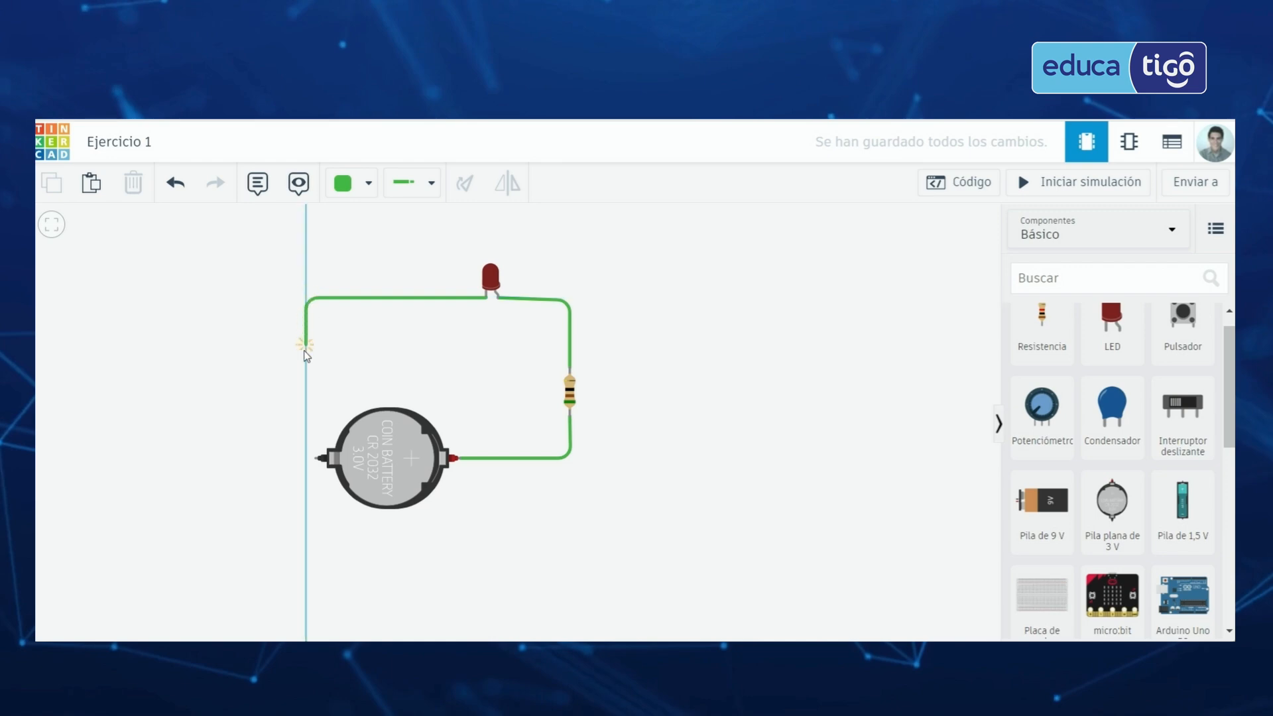
pyautogui.click(314, 459)
pyautogui.click(313, 457)
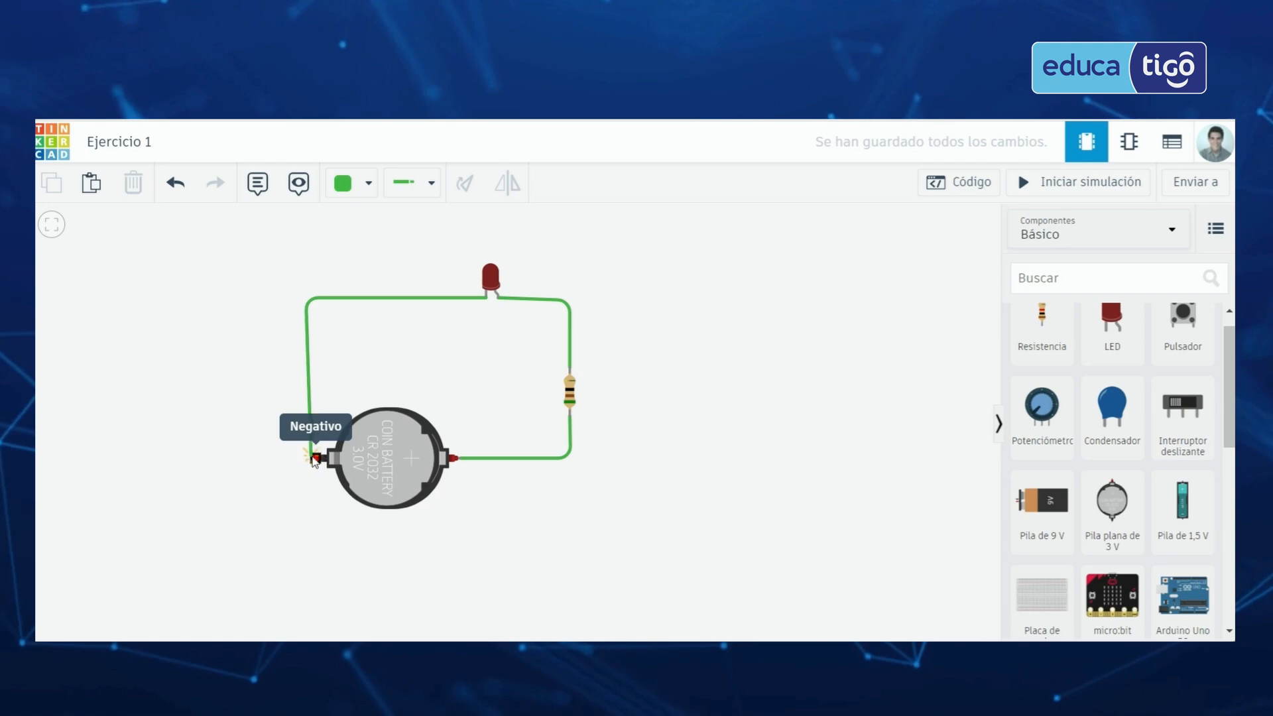
pyautogui.click(314, 459)
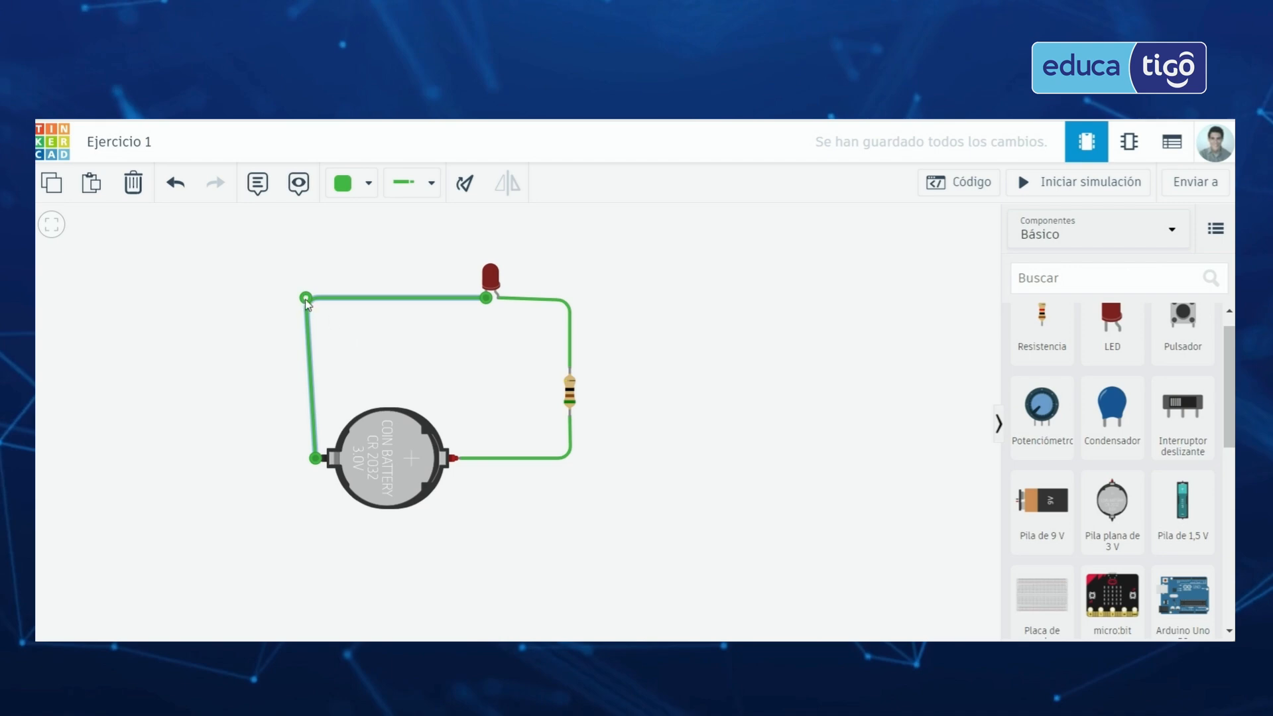
pyautogui.moveTo(305, 299); pyautogui.dragTo(314, 301)
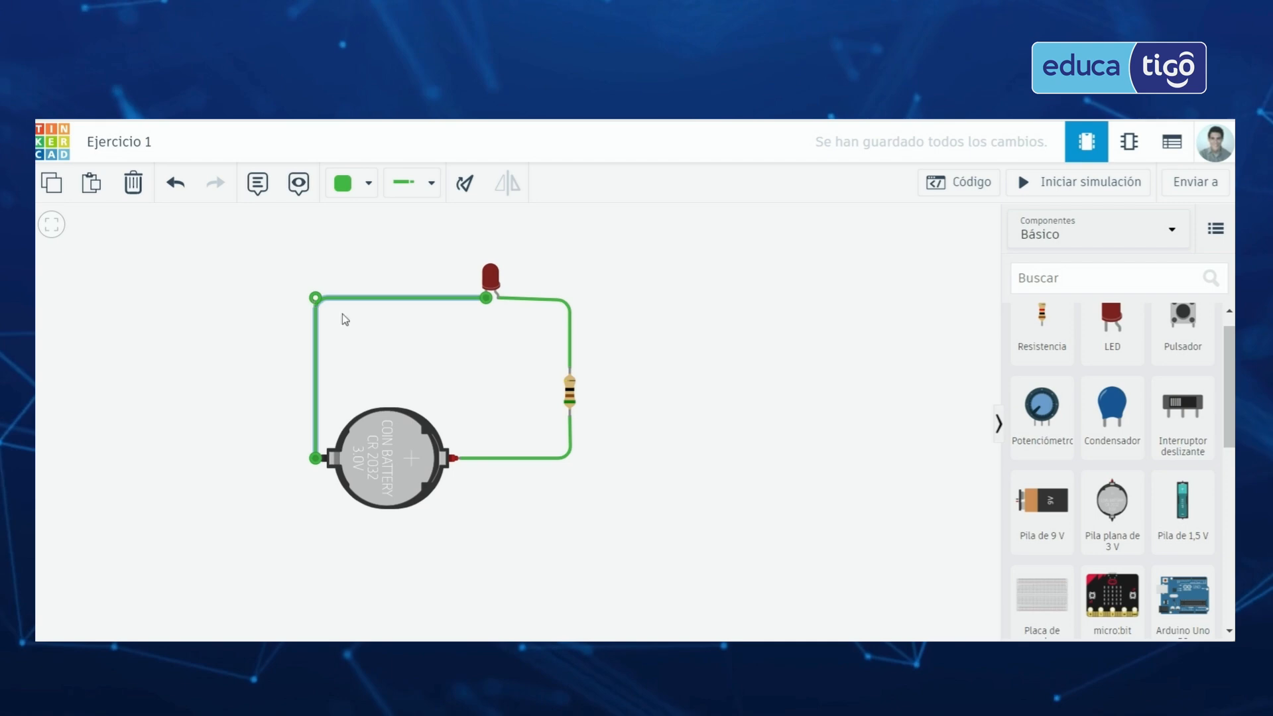
pyautogui.click(418, 344)
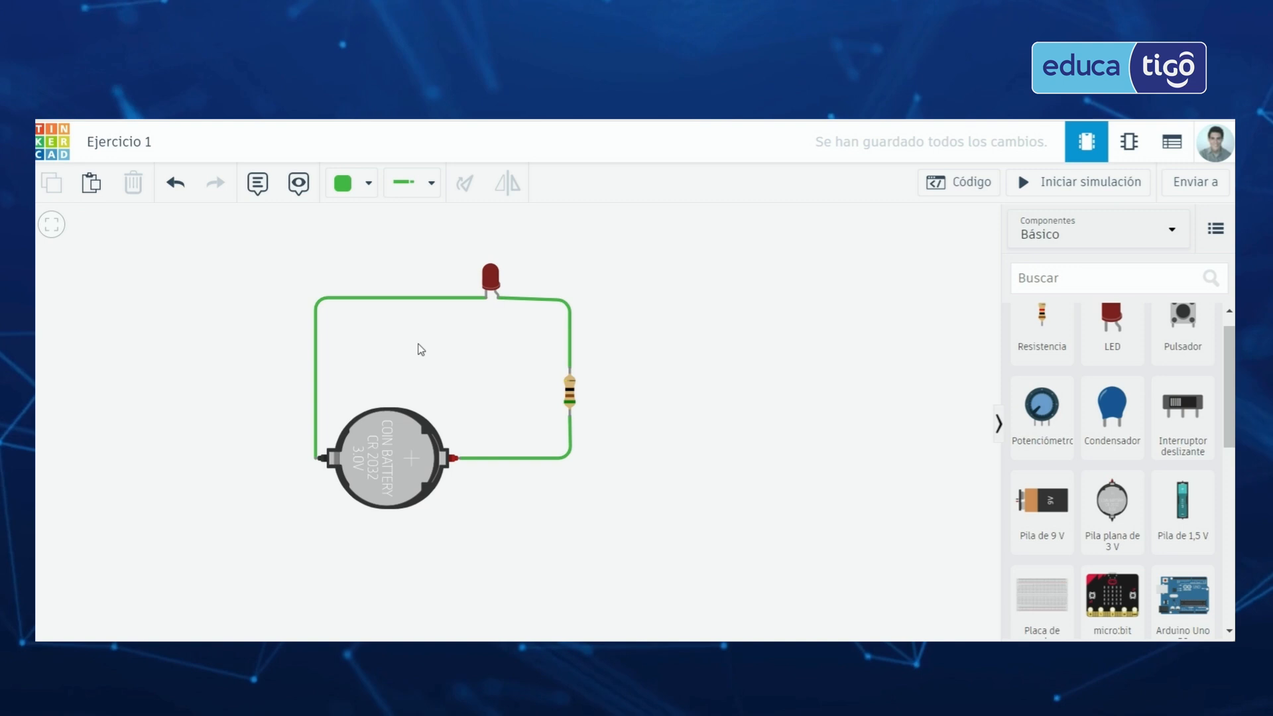
# Step: Start the simulation of the closed LED circuit
pyautogui.click(1086, 185)
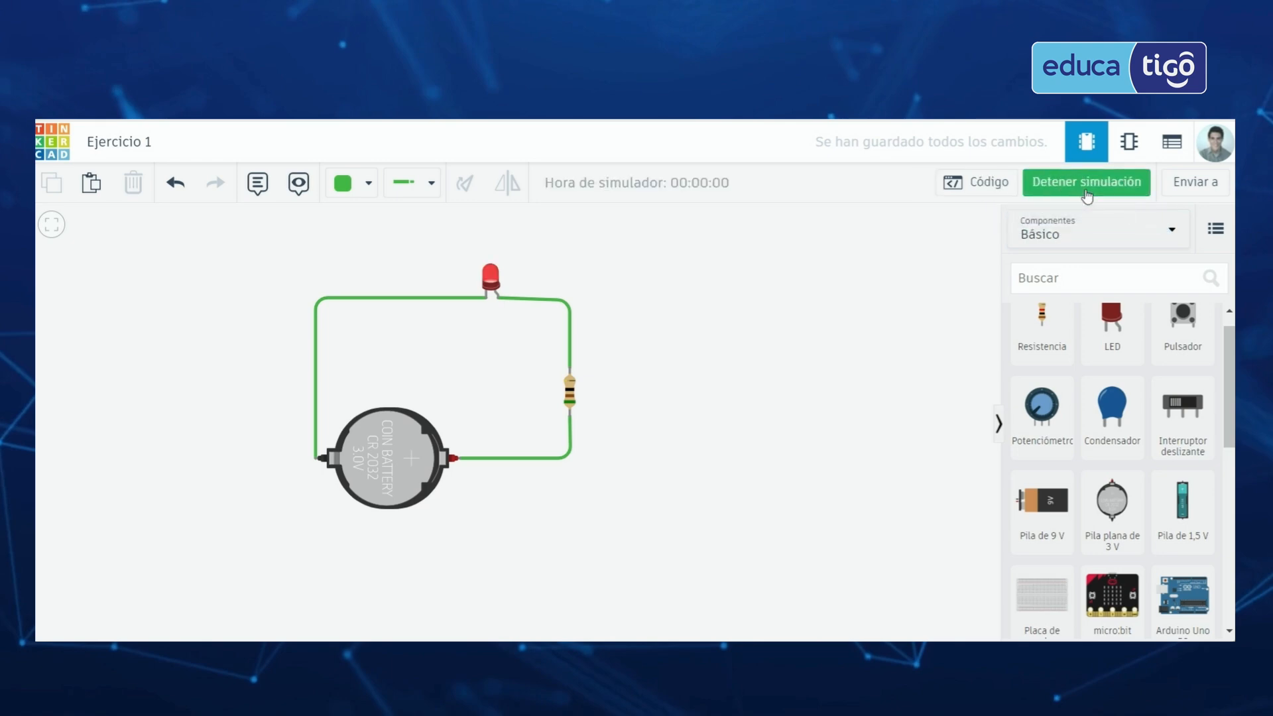